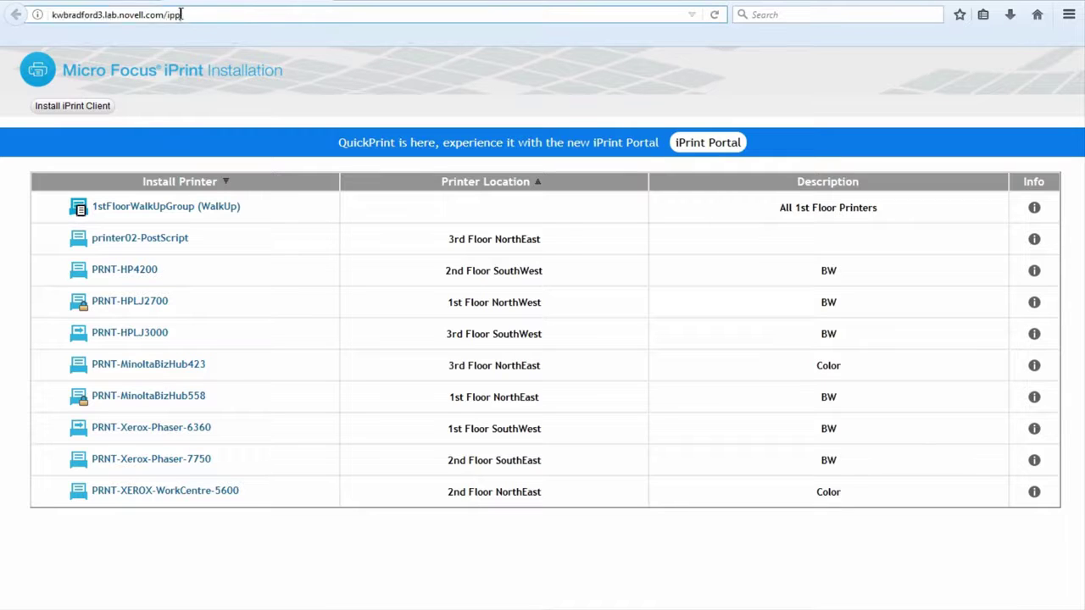
# - Examine the iPrint installation page's /ipp address, printer locations and descriptions
pyautogui.click(181, 15)
pyautogui.click(184, 15)
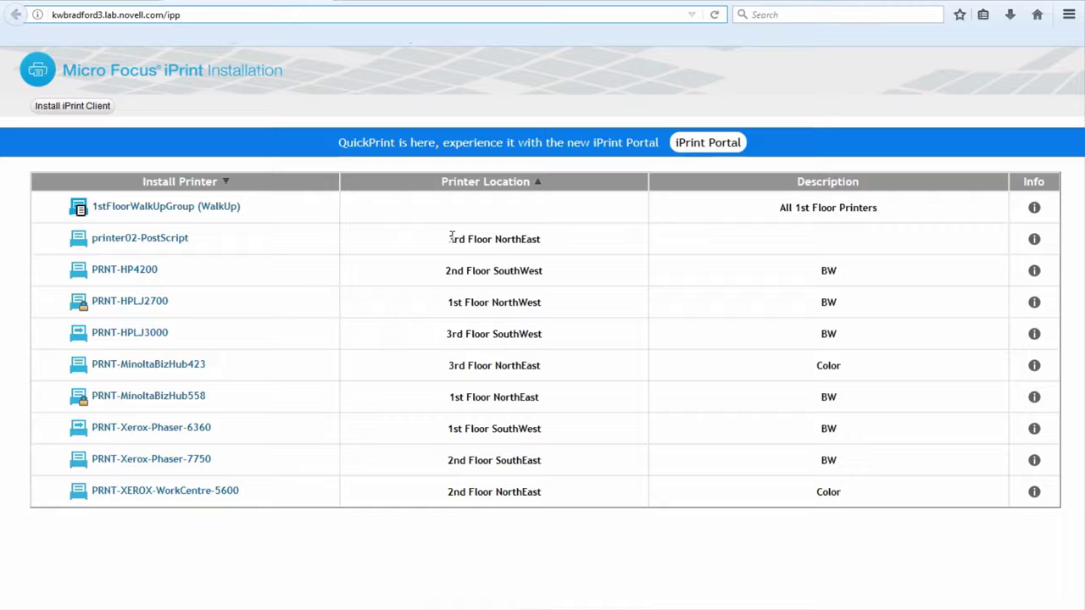
pyautogui.moveTo(450, 239); pyautogui.dragTo(535, 244)
pyautogui.click(533, 242)
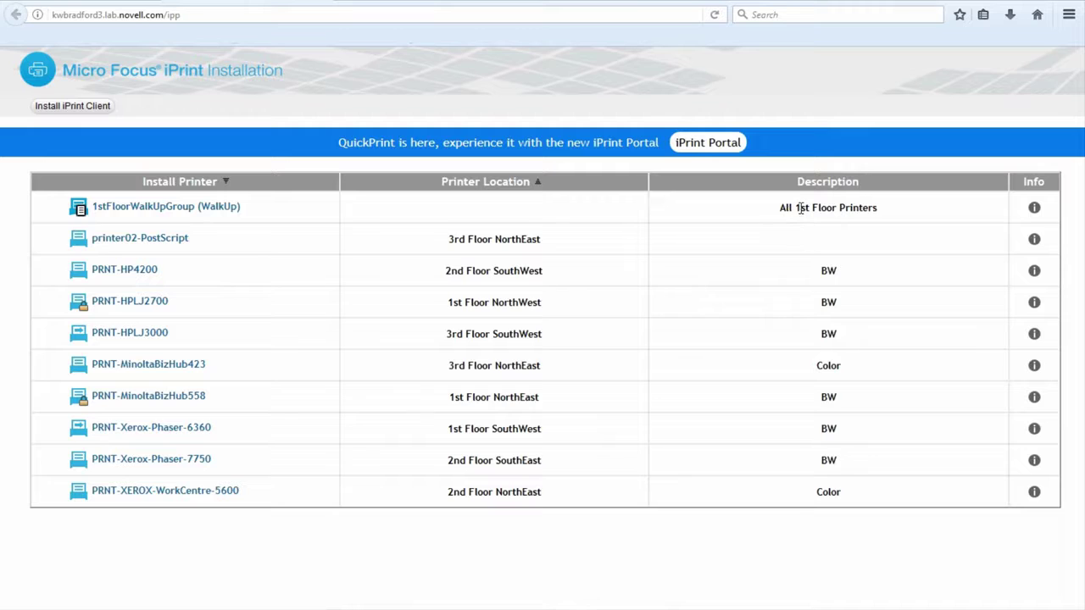
pyautogui.moveTo(800, 208); pyautogui.dragTo(829, 209)
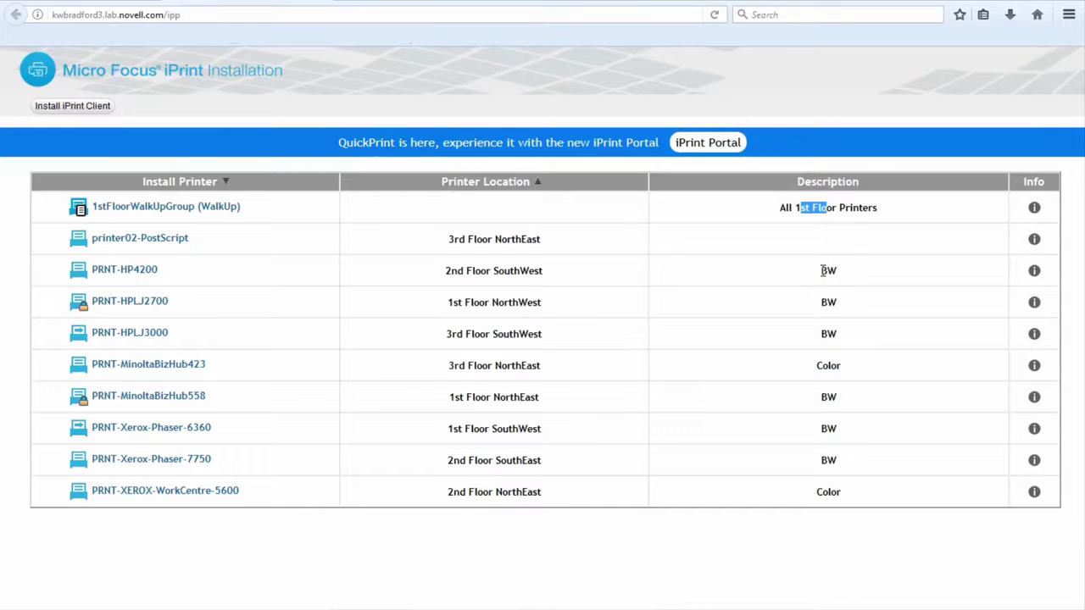
pyautogui.moveTo(821, 271); pyautogui.dragTo(836, 271)
pyautogui.click(843, 311)
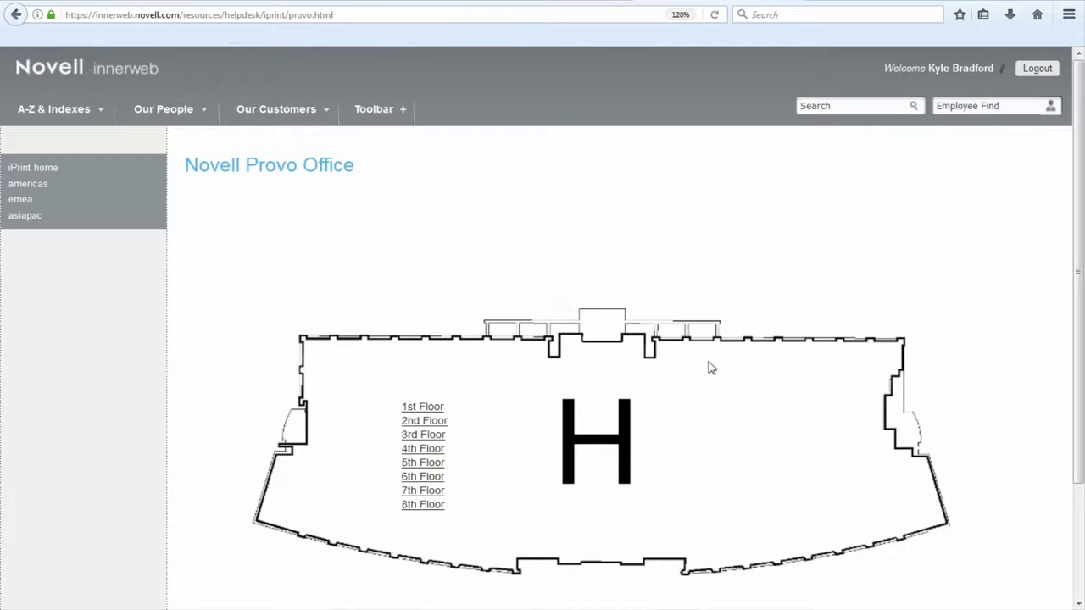
# - Open the 4th Floor printer map from the Novell Provo Office page
pyautogui.click(418, 452)
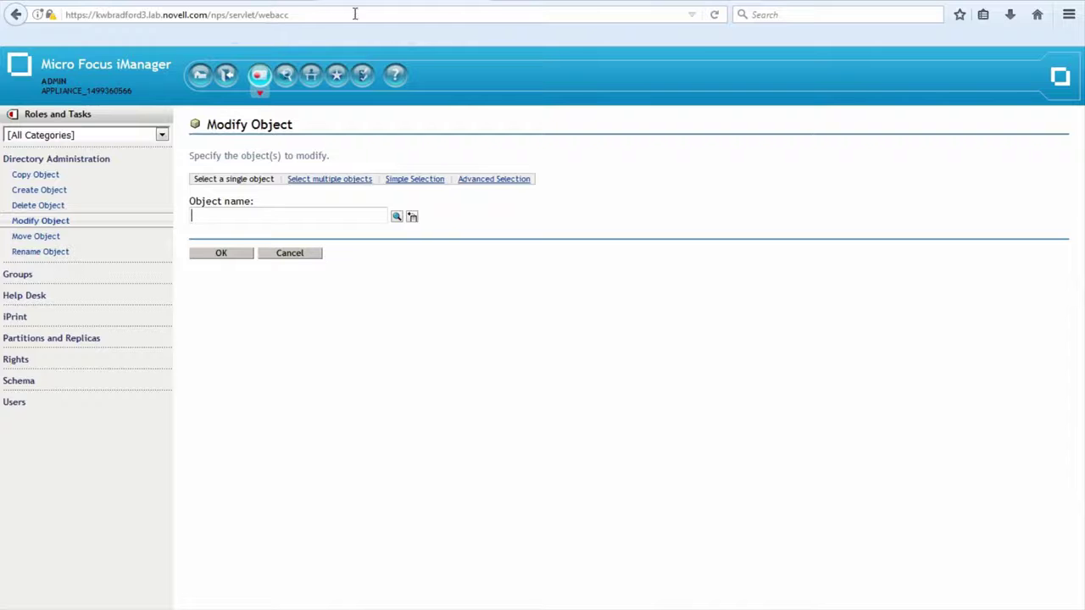
# - In iManager, choose admin.iPrintAppliance from the object history and open it for modification
pyautogui.click(412, 217)
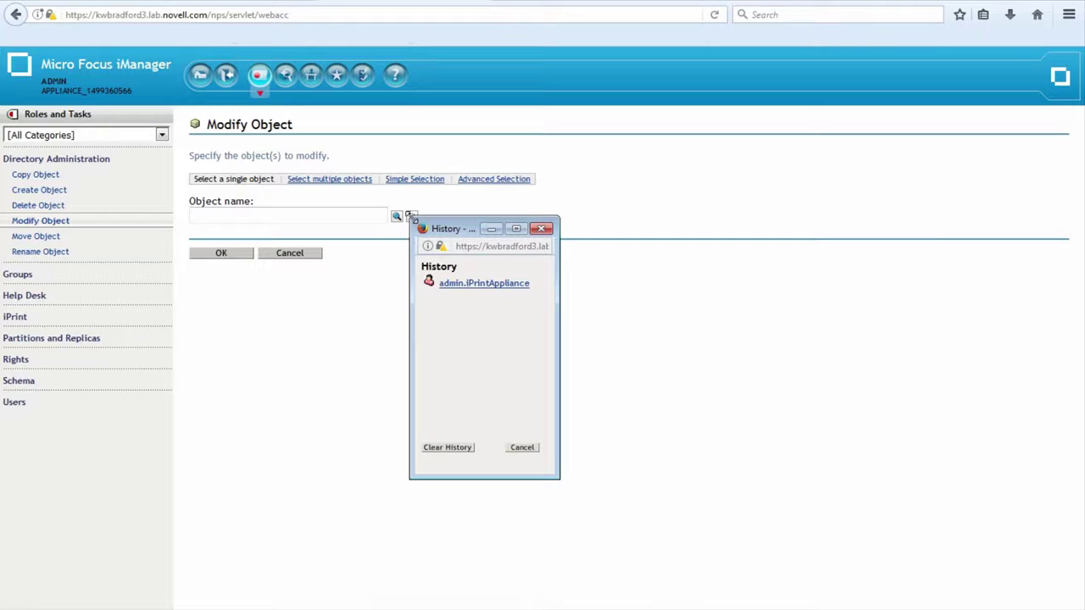
pyautogui.click(455, 287)
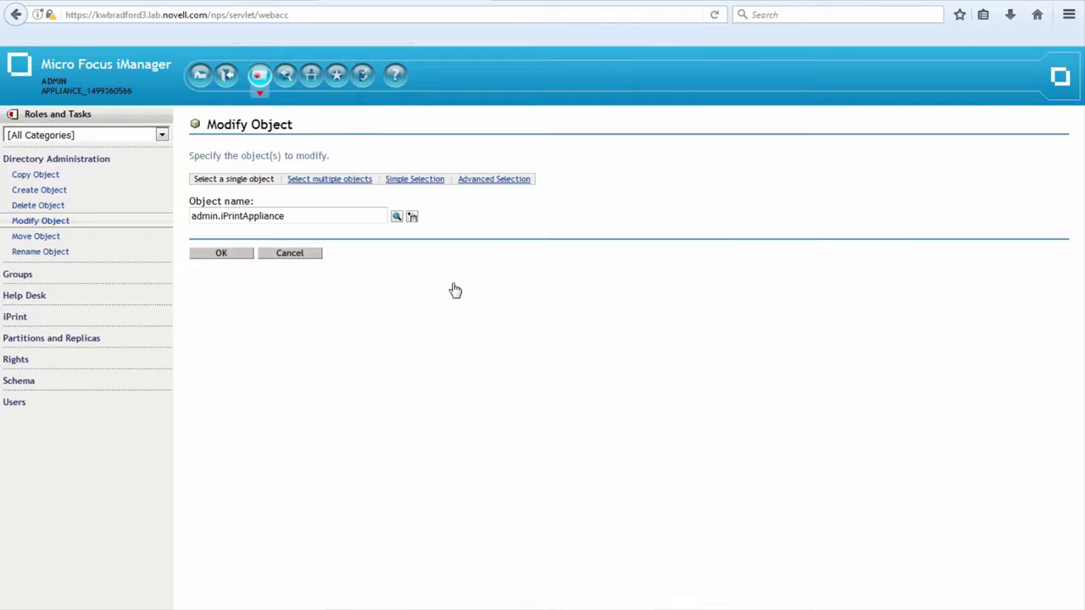
pyautogui.click(217, 256)
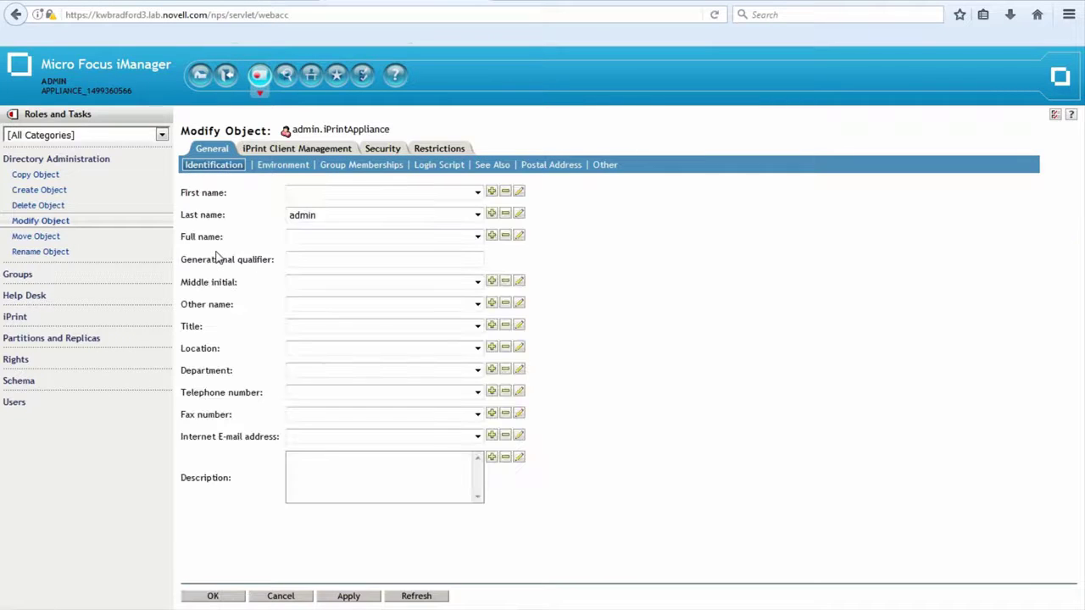
# - In the object's iPrint client management settings, disable "Do not update workstations" and add PRNT-HPLJ2700 to the printers to install
pyautogui.click(260, 150)
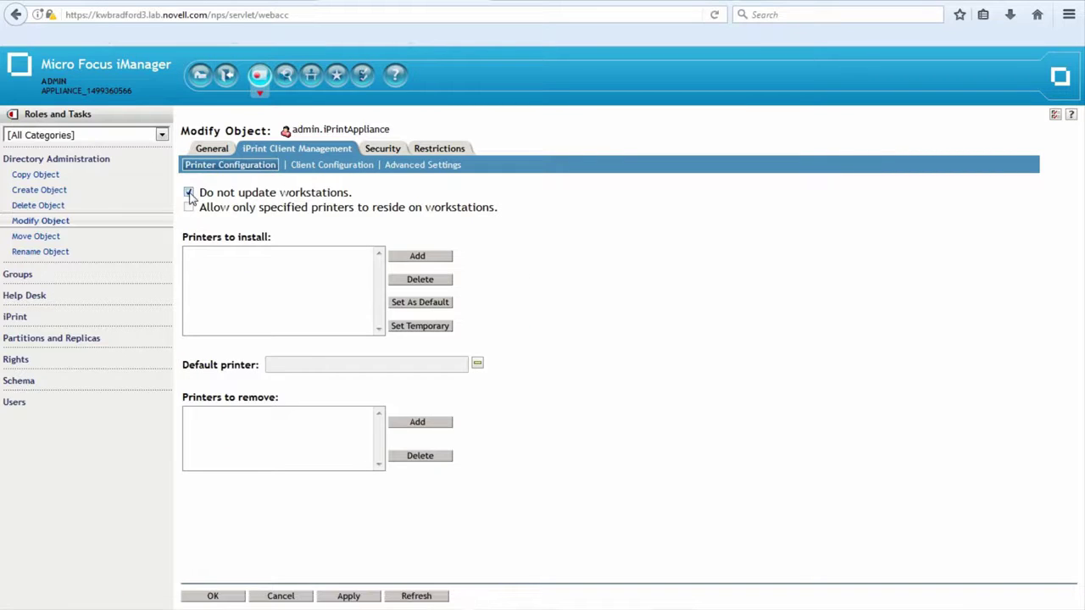
pyautogui.click(188, 193)
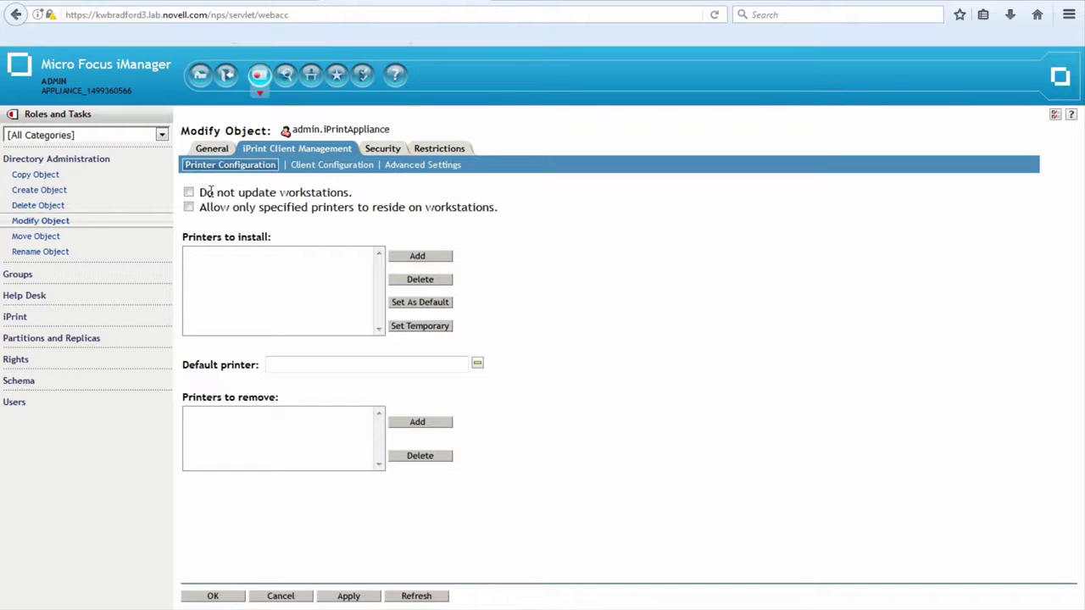
pyautogui.click(418, 257)
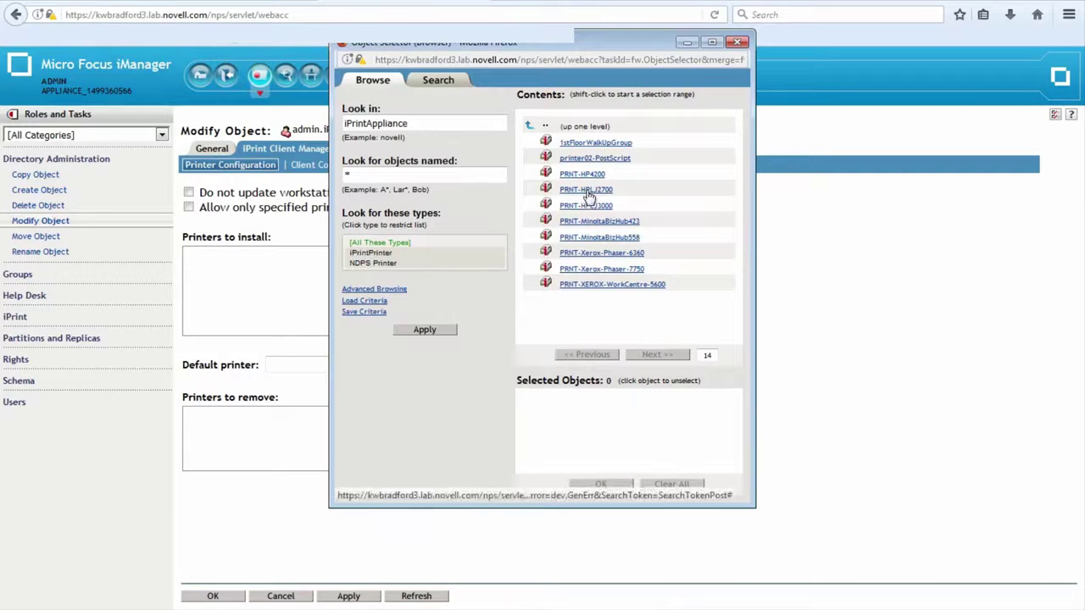
pyautogui.click(588, 192)
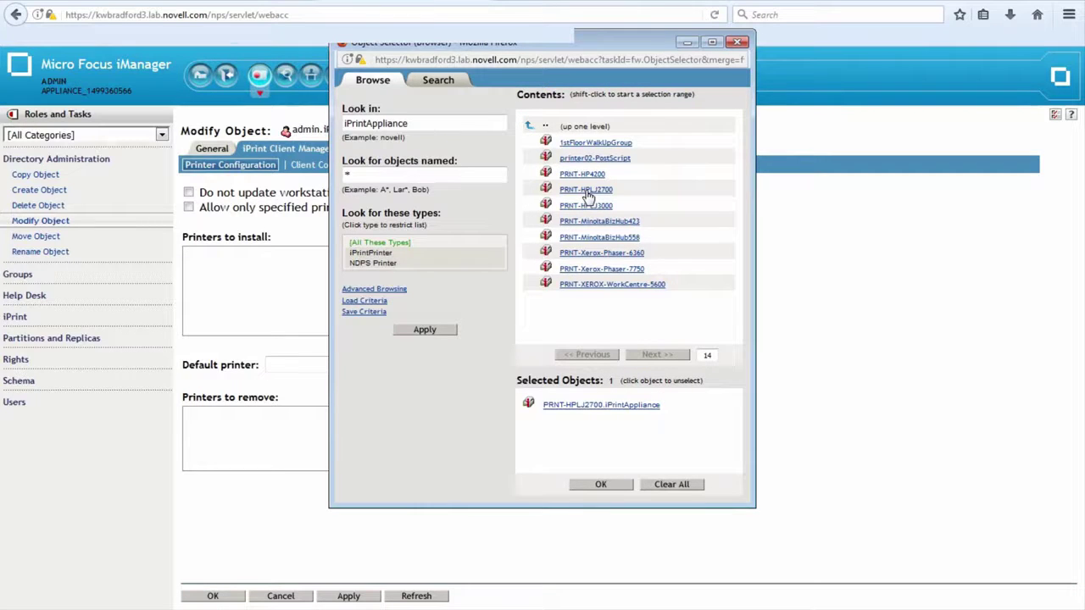
pyautogui.click(600, 484)
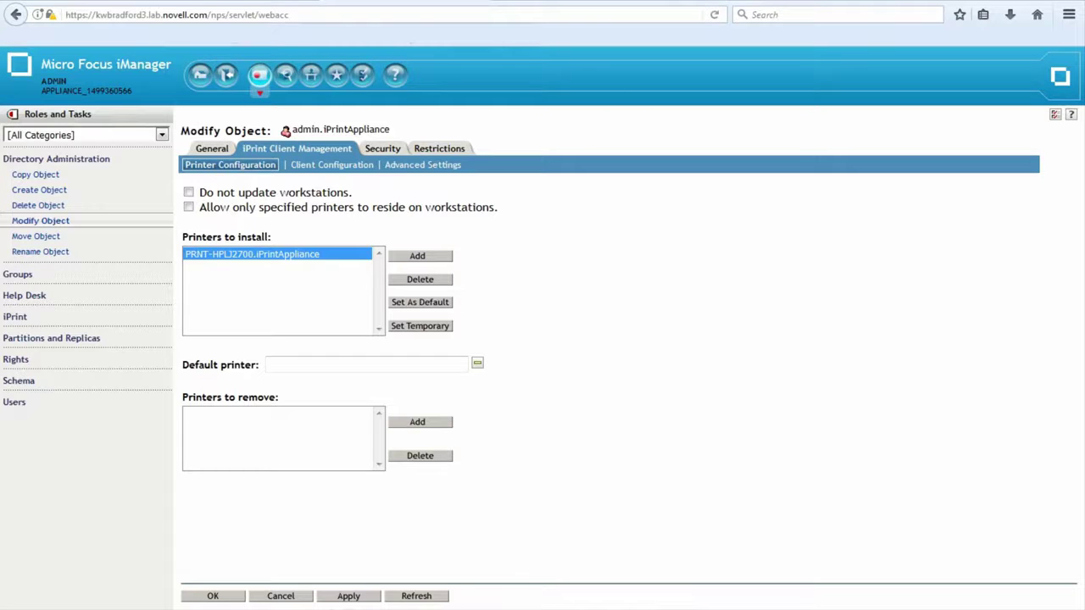
# - Switch to the nts36 remote machine, locate the Micro Focus iPrint Client among the hidden tray icons, and return to the browser
pyautogui.hotkey('alt', 'Tab')
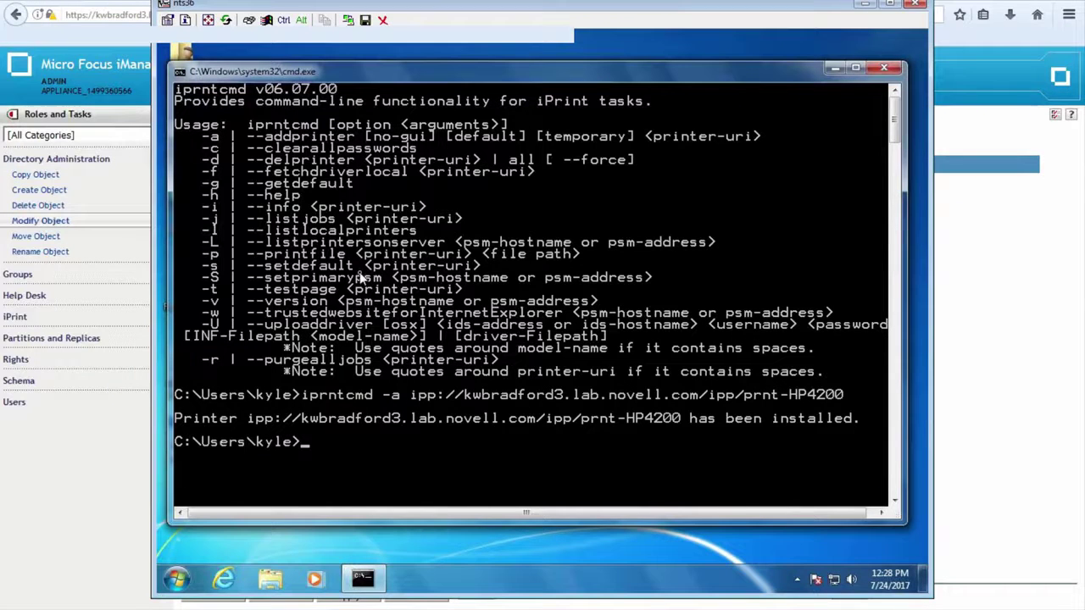
pyautogui.click(797, 580)
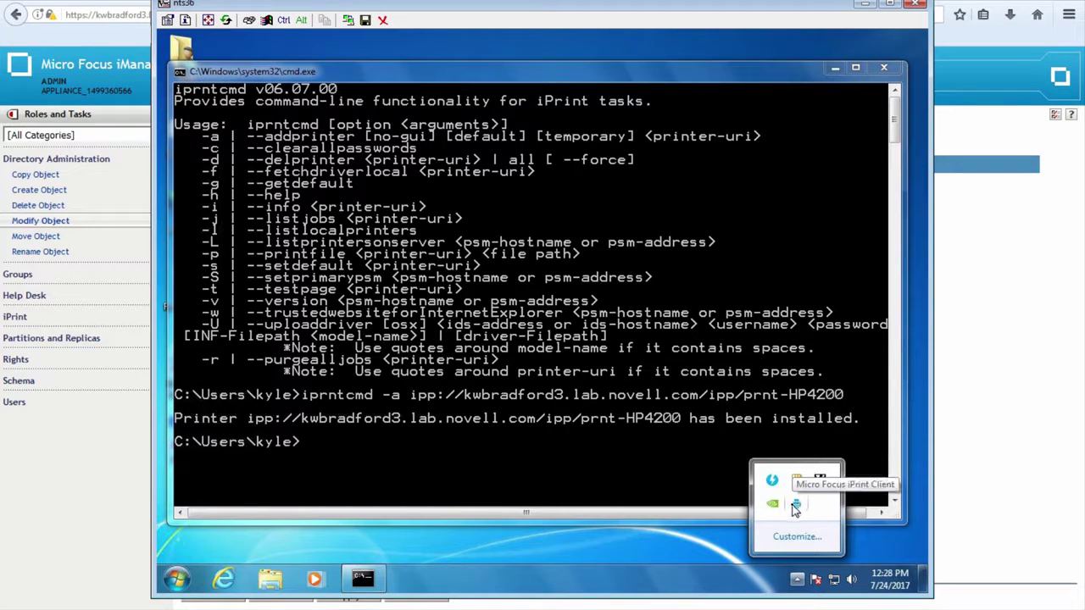
pyautogui.click(539, 355)
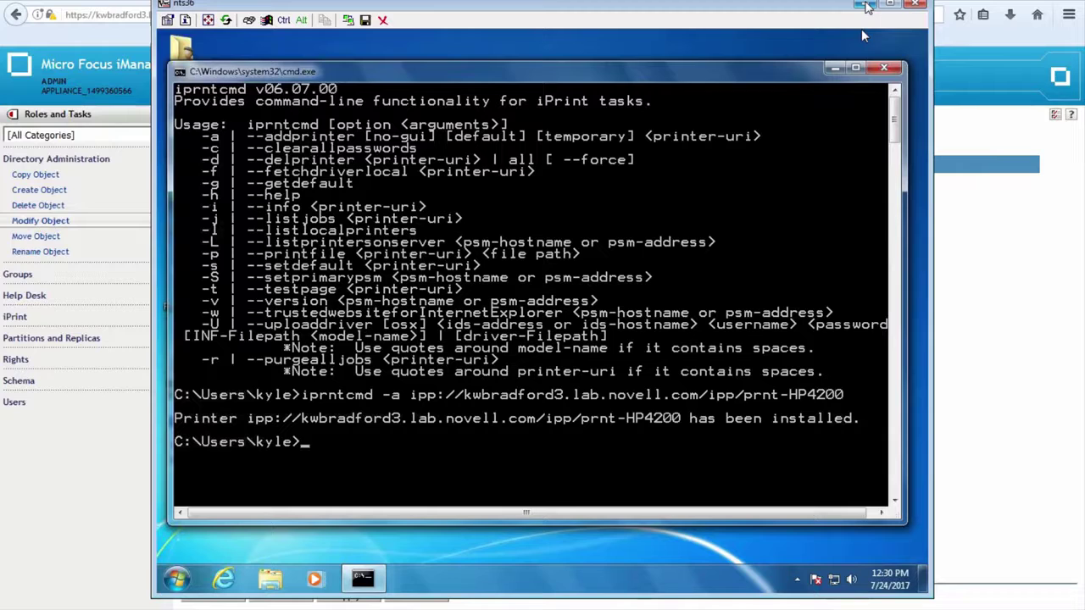
pyautogui.click(865, 6)
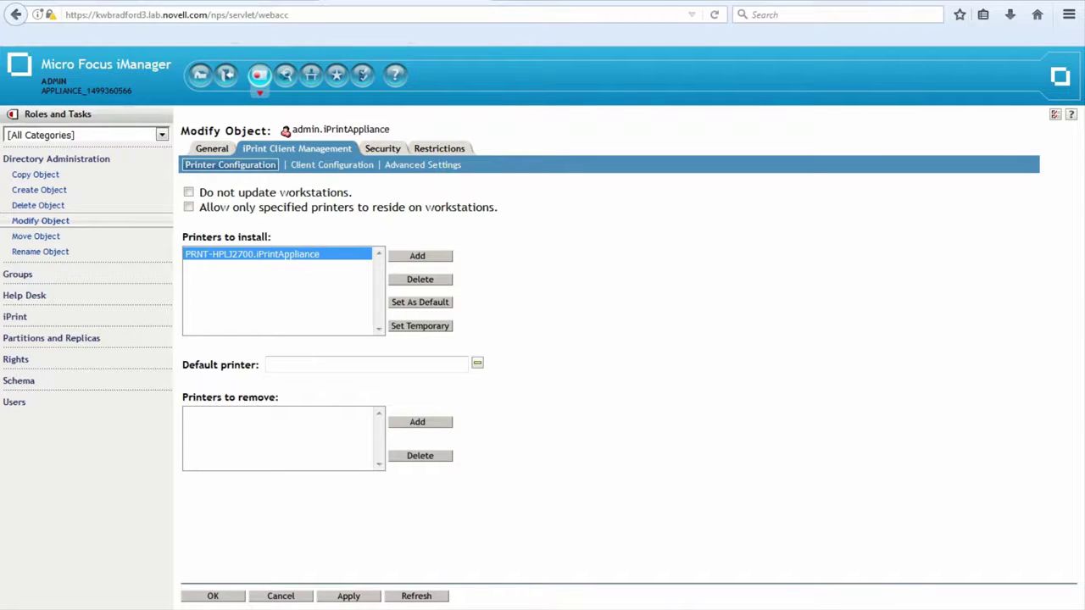
# - Switch to the iPrint Portal's printer list and examine its /print/printers address
pyautogui.hotkey('ctrl', 'Tab')
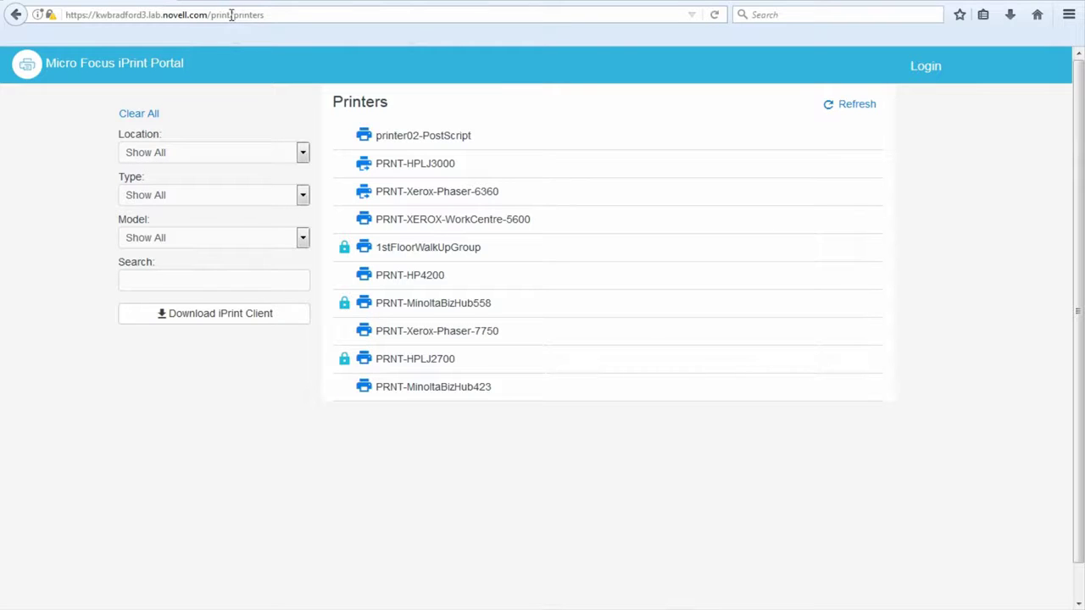
pyautogui.click(277, 14)
pyautogui.moveTo(277, 14); pyautogui.dragTo(212, 17)
pyautogui.click(212, 16)
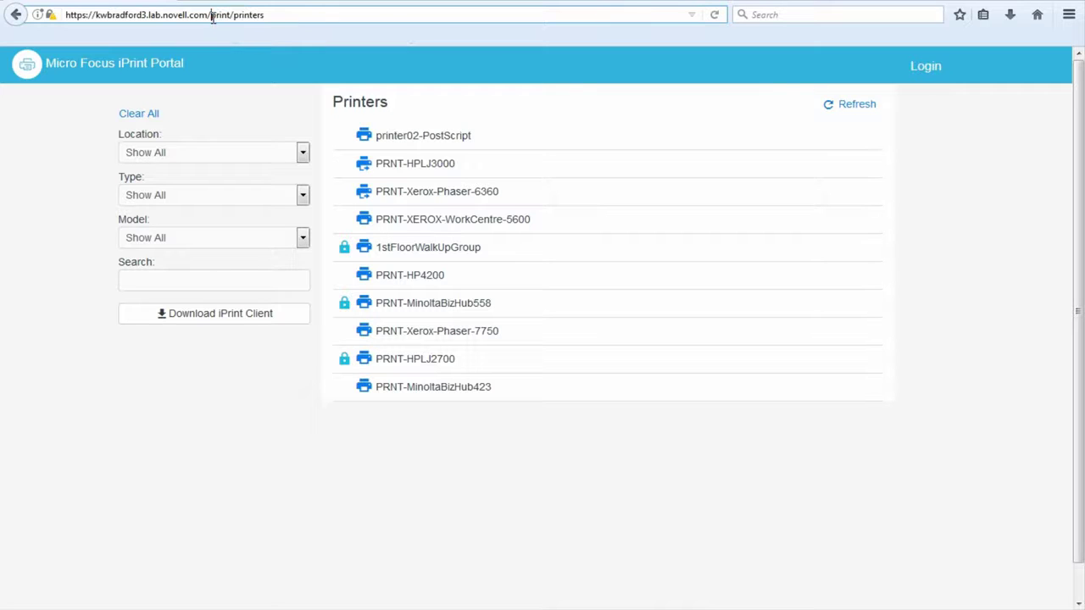
# - Open QuickPrint for PRNT-Xerox-Phaser-6360, look over its file chooser and print options without choosing a file, and leave the page
pyautogui.moveTo(445, 169)
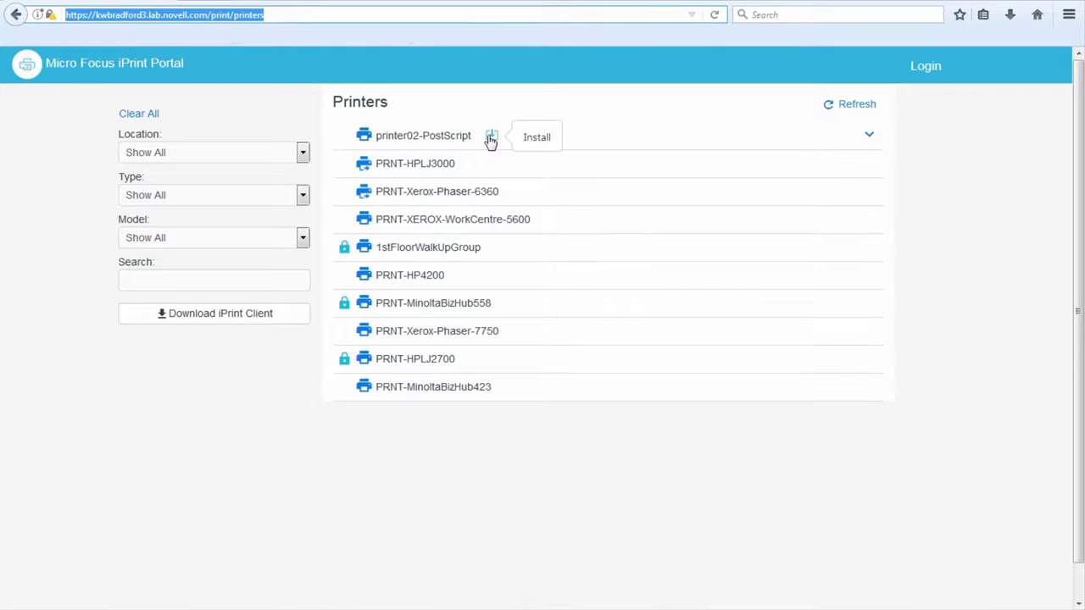
pyautogui.moveTo(470, 190)
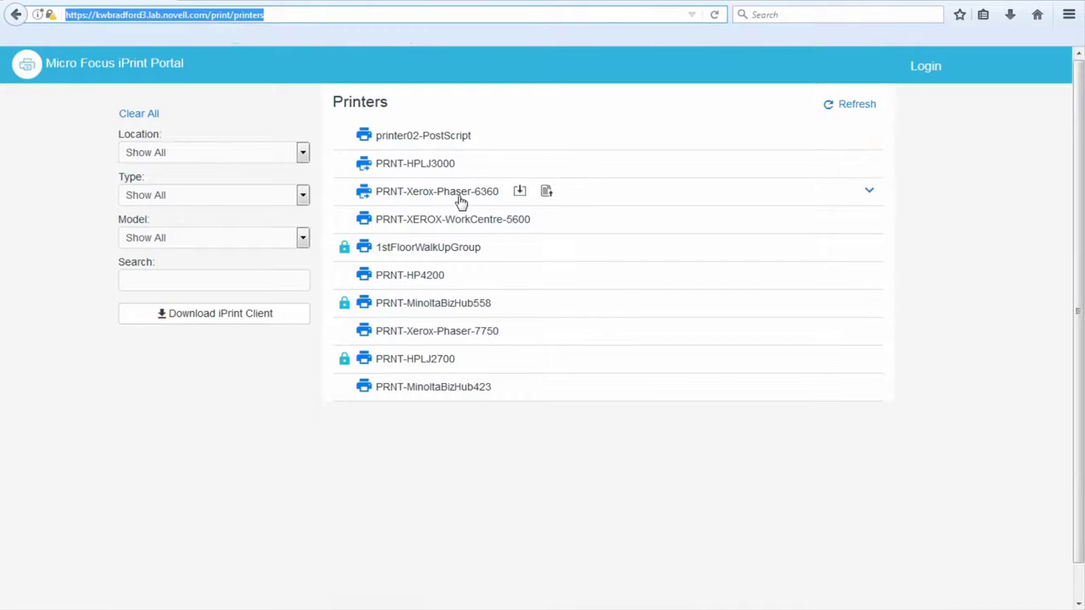
pyautogui.click(547, 193)
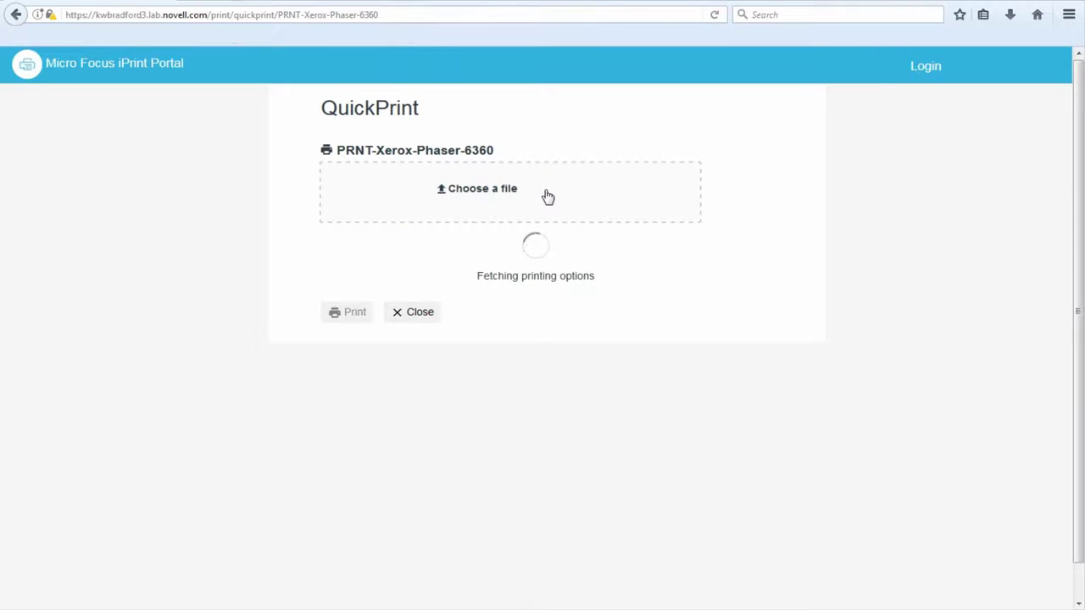
pyautogui.click(475, 194)
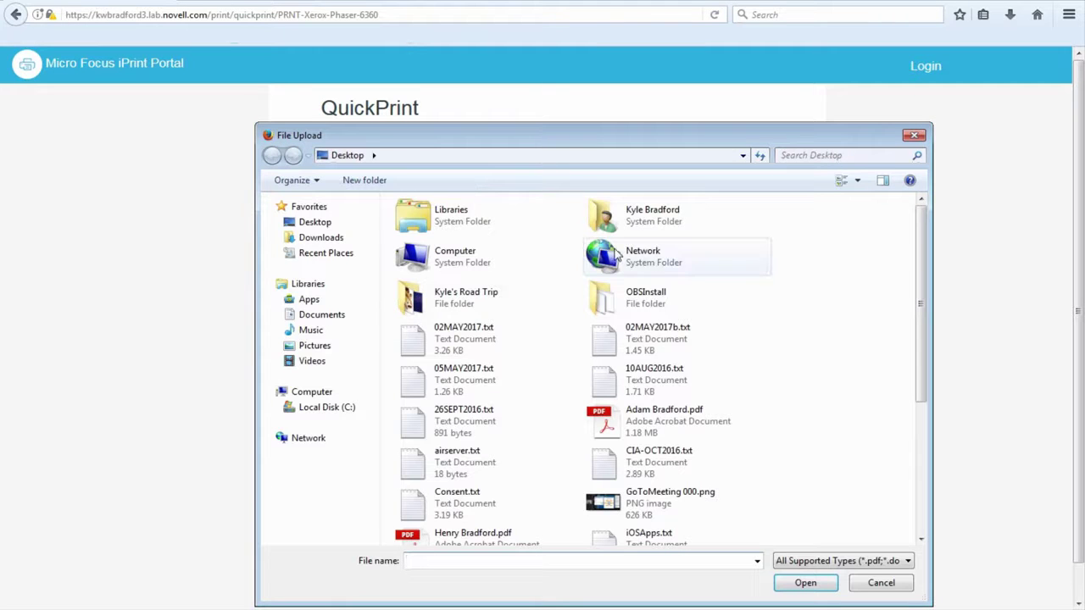
pyautogui.click(913, 135)
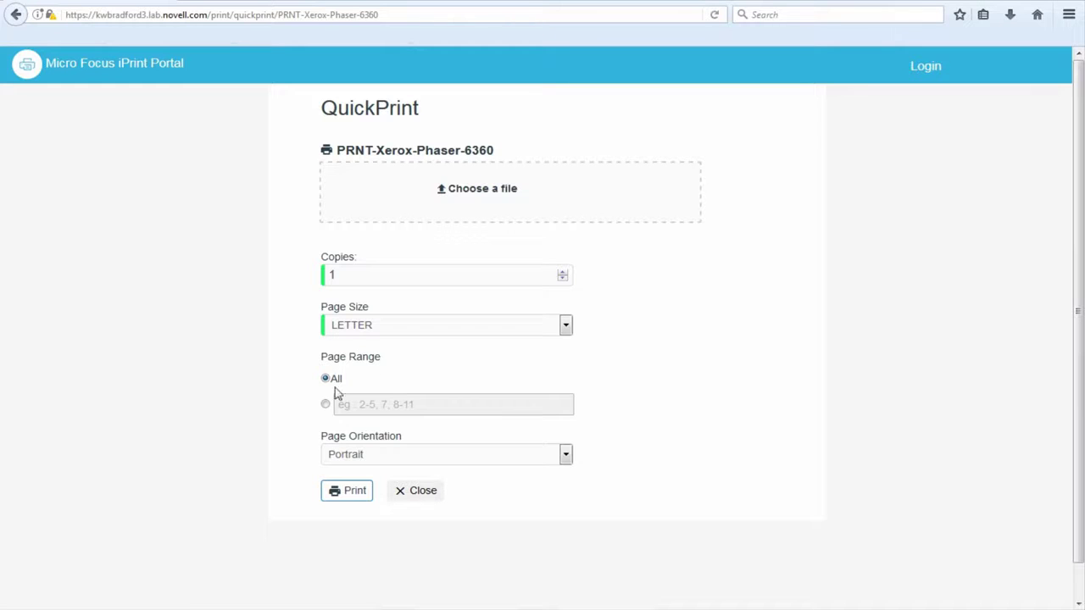
pyautogui.click(349, 495)
pyautogui.click(16, 15)
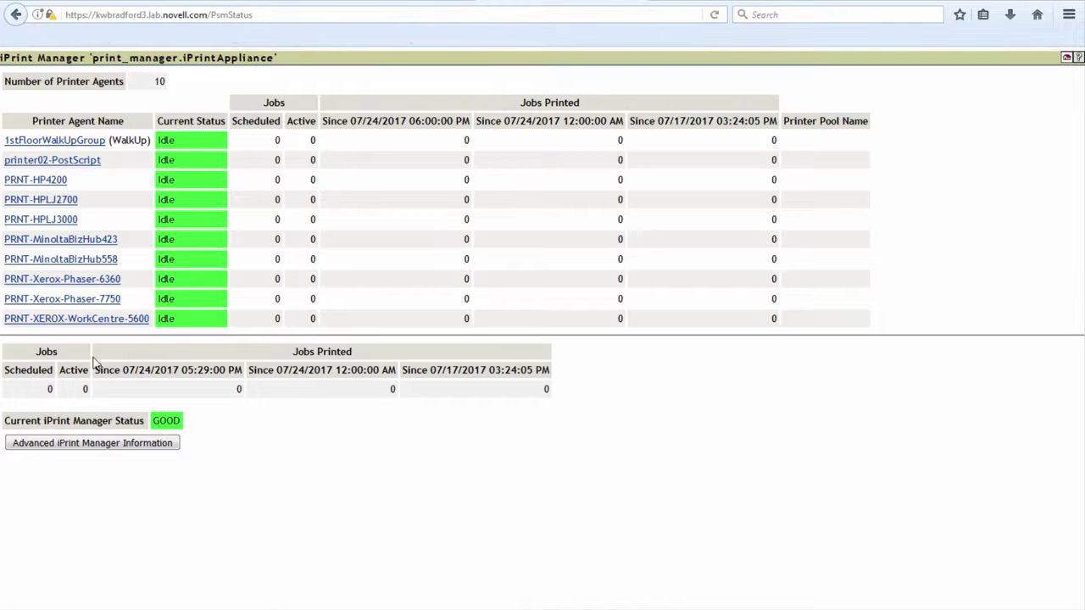
# - Generate an iPrint Manager report with Printer Model, Printer Location and Printer Description, and review the printer models listed
pyautogui.click(44, 444)
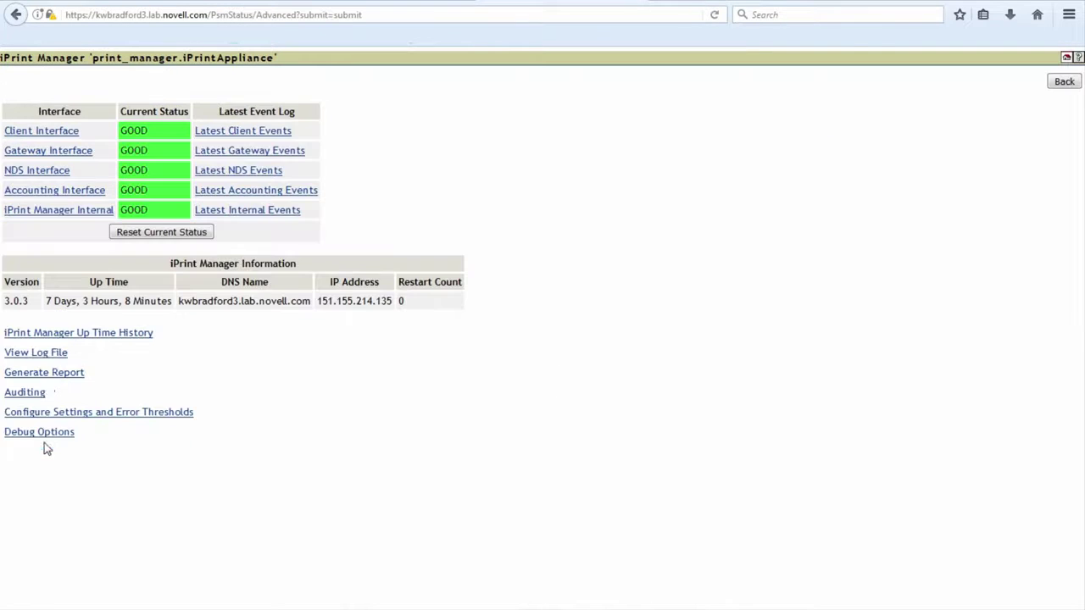
pyautogui.click(40, 378)
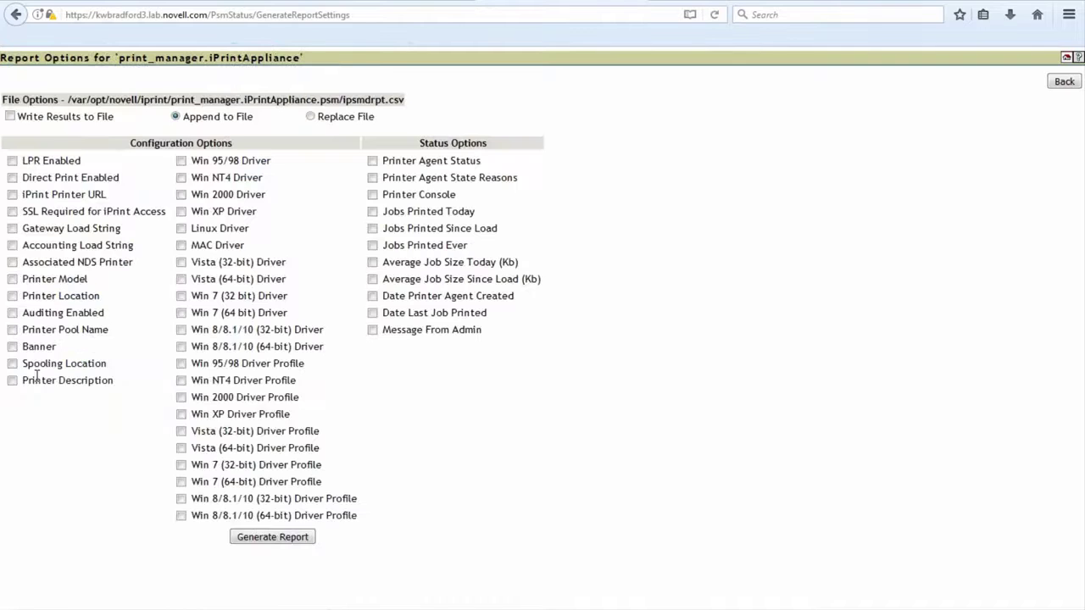
pyautogui.click(12, 279)
pyautogui.click(13, 295)
pyautogui.click(13, 380)
pyautogui.click(261, 540)
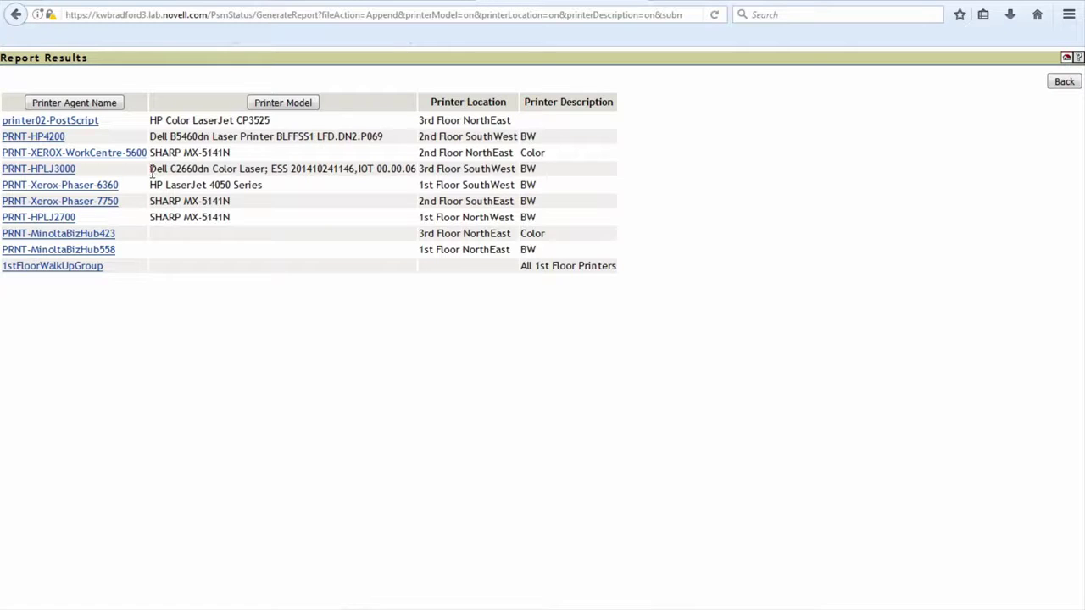
pyautogui.moveTo(155, 174); pyautogui.dragTo(349, 168)
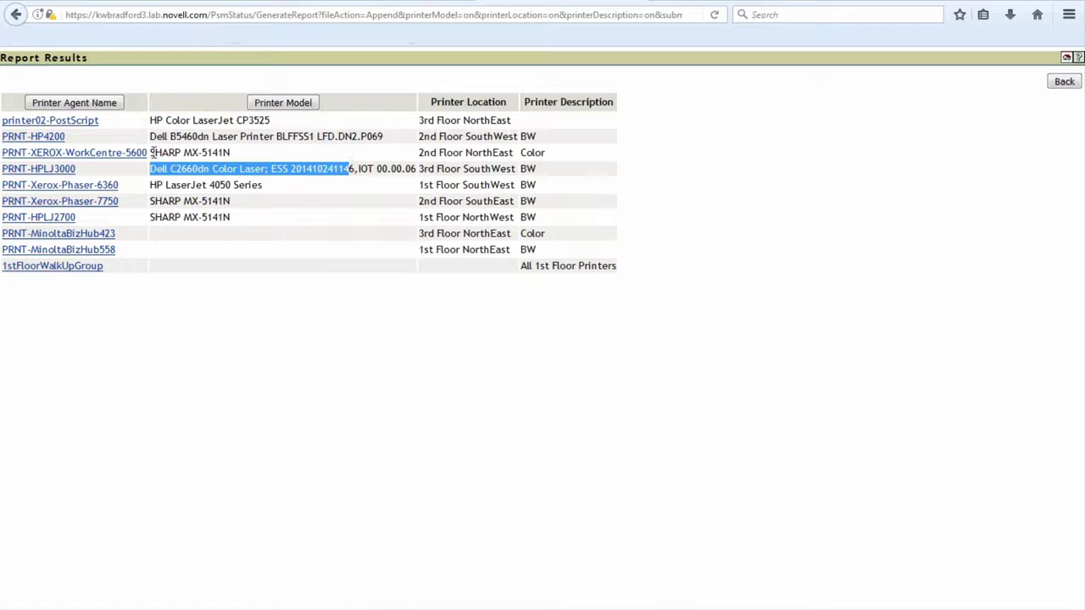
pyautogui.moveTo(152, 153); pyautogui.dragTo(240, 161)
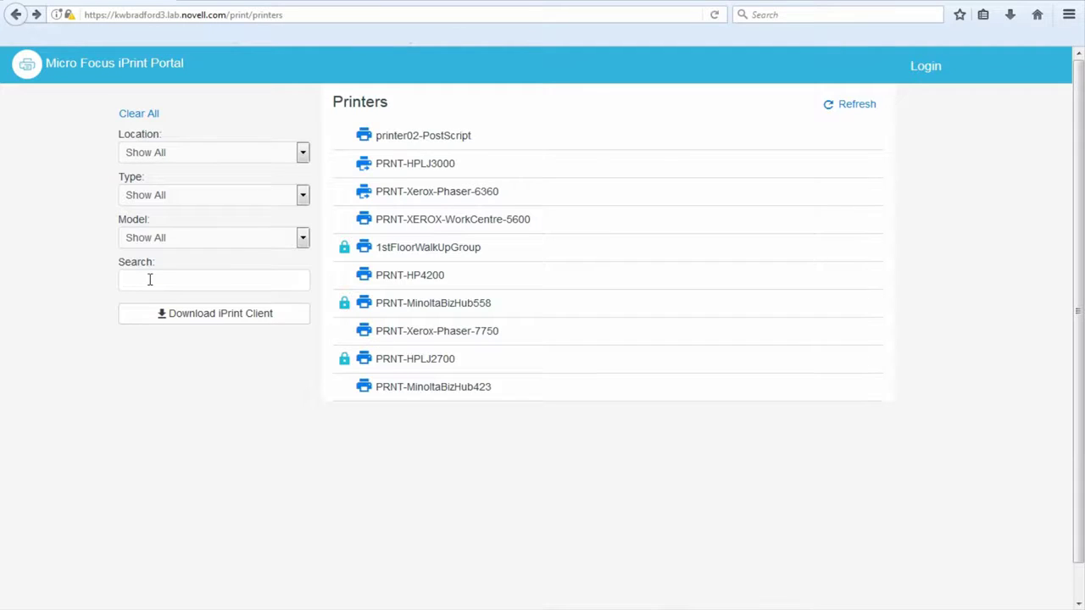
# - Search the iPrint Portal's printer list for "color"
pyautogui.write('color')
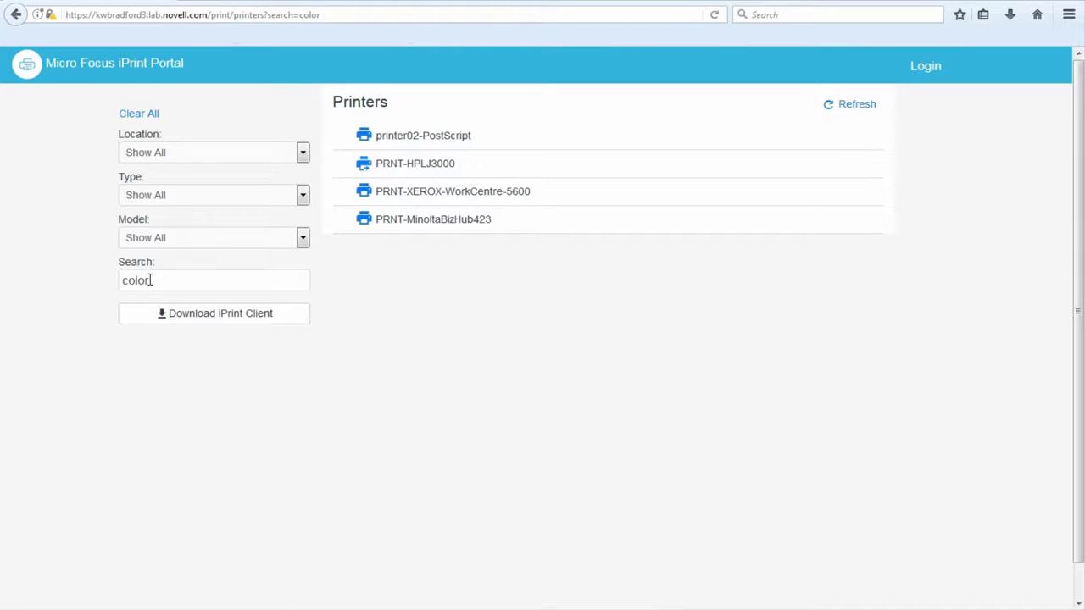
# - Replace the printer search with "North" and narrow it to "NorthEast"
pyautogui.press('BackSpace')
pyautogui.press('BackSpace')
pyautogui.press('BackSpace')
pyautogui.press('BackSpace')
pyautogui.press('BackSpace')
pyautogui.write('North')
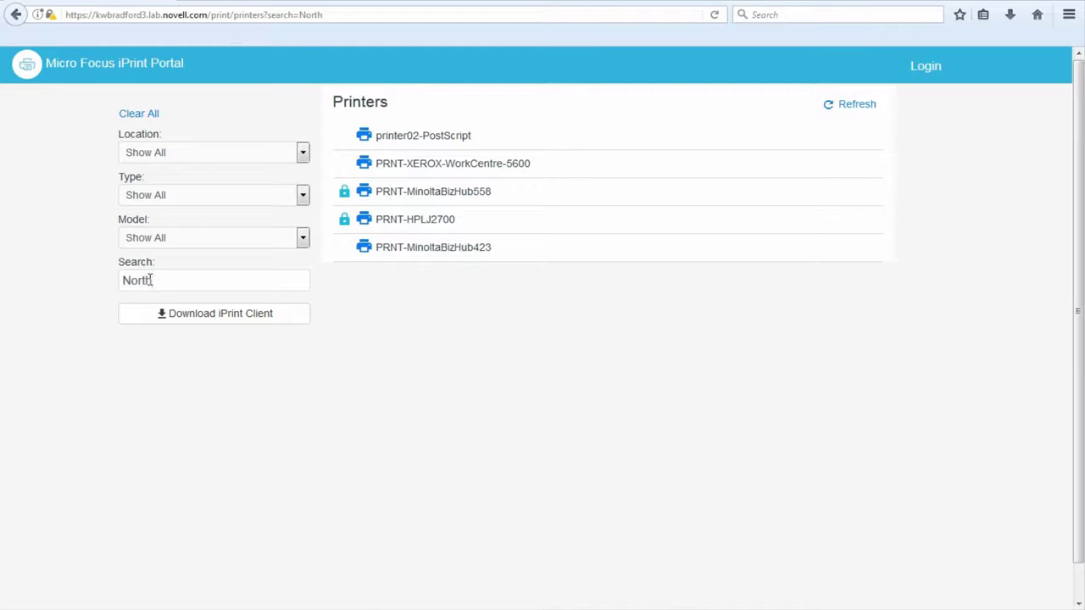
pyautogui.press('BackSpace')
pyautogui.press('BackSpace')
pyautogui.press('BackSpace')
pyautogui.write('rthEast')
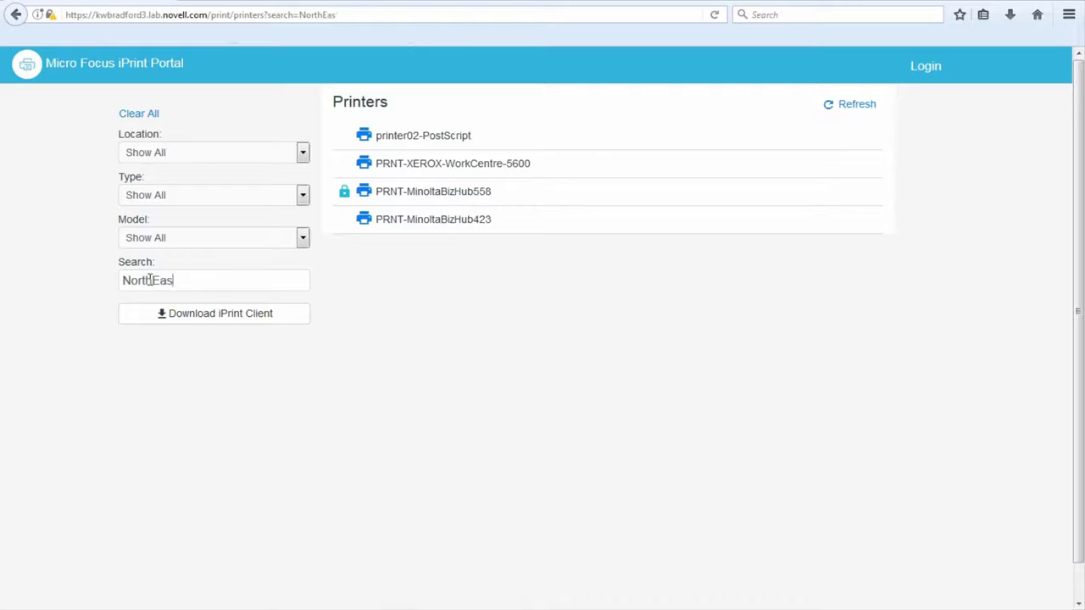
# - Clear the printer search and search by the manufacturer name "SHARP"
pyautogui.press('BackSpace')
pyautogui.press('BackSpace')
pyautogui.press('BackSpace')
pyautogui.press('BackSpace')
pyautogui.press('BackSpace')
pyautogui.press('BackSpace')
pyautogui.press('BackSpace')
pyautogui.press('BackSpace')
pyautogui.press('BackSpace')
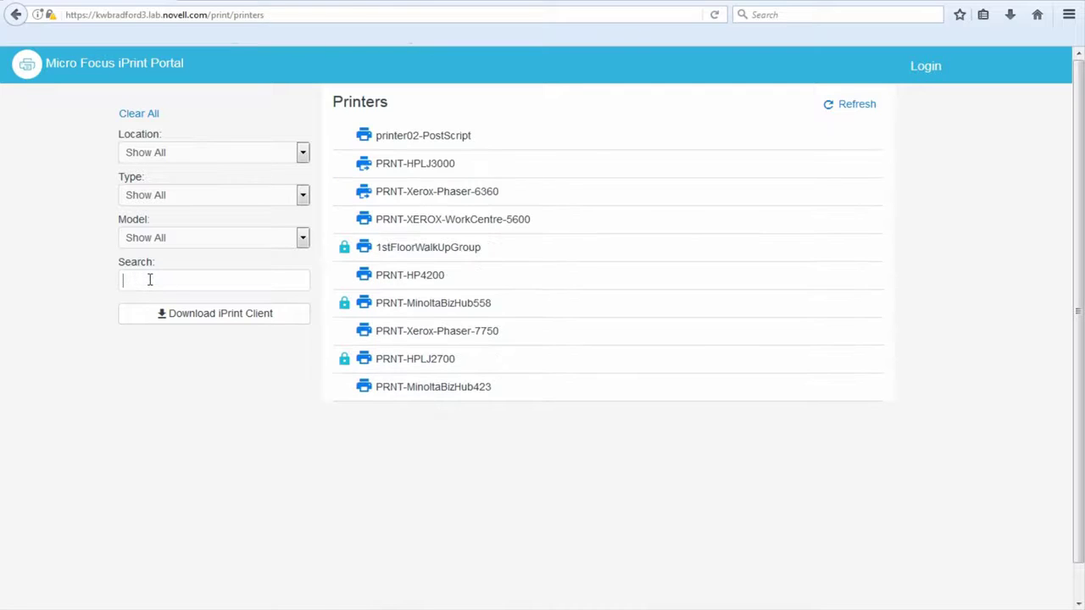
pyautogui.write('SHARP')
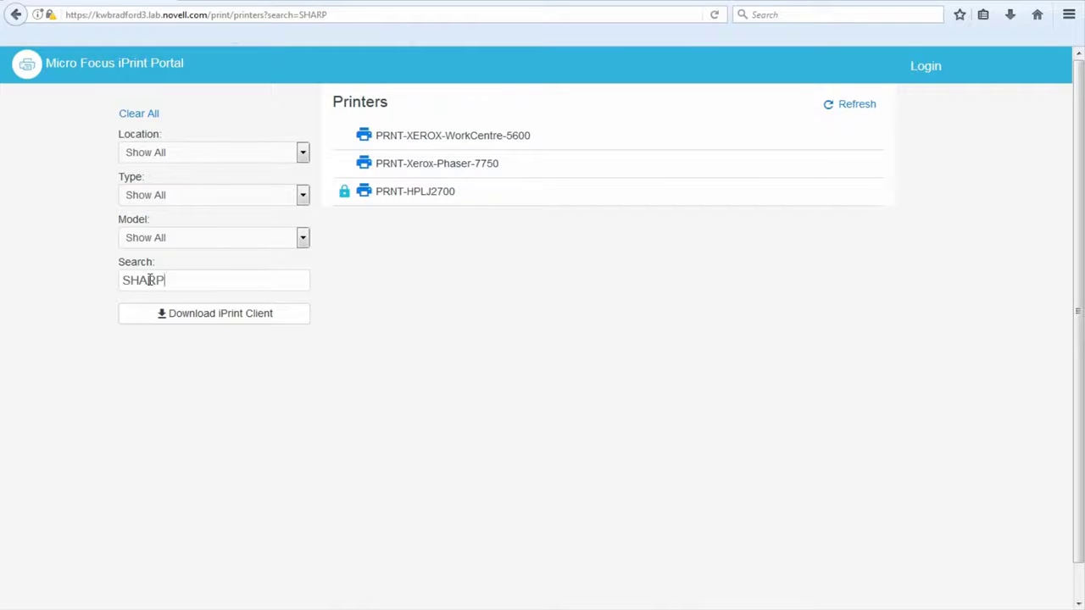
# - Replace the manufacturer search in the printer list with the name prefix "PRNT"
pyautogui.press('BackSpace')
pyautogui.press('BackSpace')
pyautogui.press('BackSpace')
pyautogui.press('BackSpace')
pyautogui.press('BackSpace')
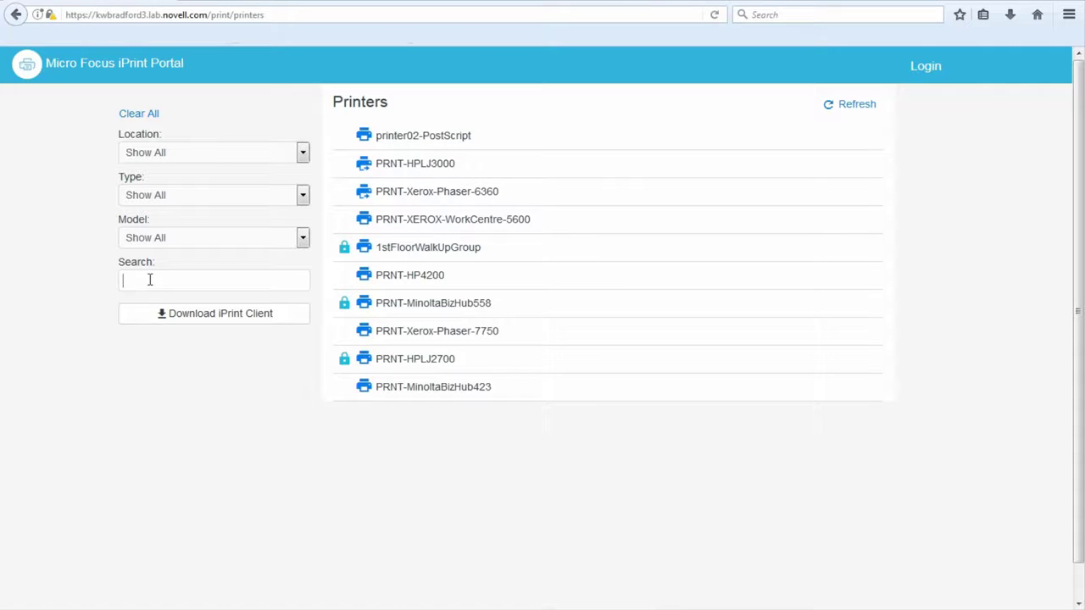
pyautogui.write('PRNT')
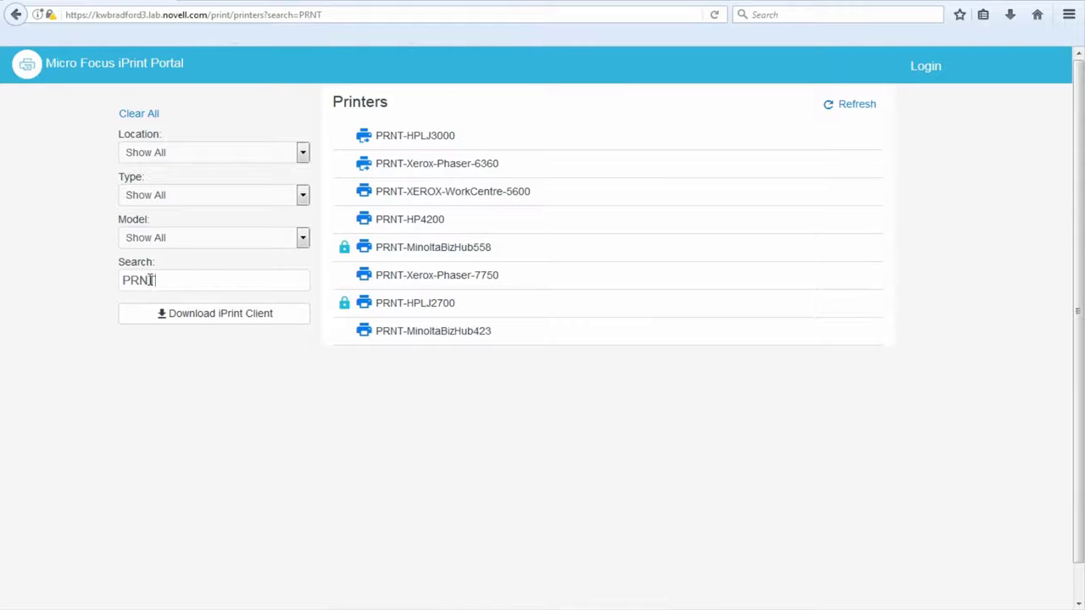
# - Clear the name prefix from the printer search and search for "BW"
pyautogui.press('BackSpace')
pyautogui.press('BackSpace')
pyautogui.press('BackSpace')
pyautogui.press('BackSpace')
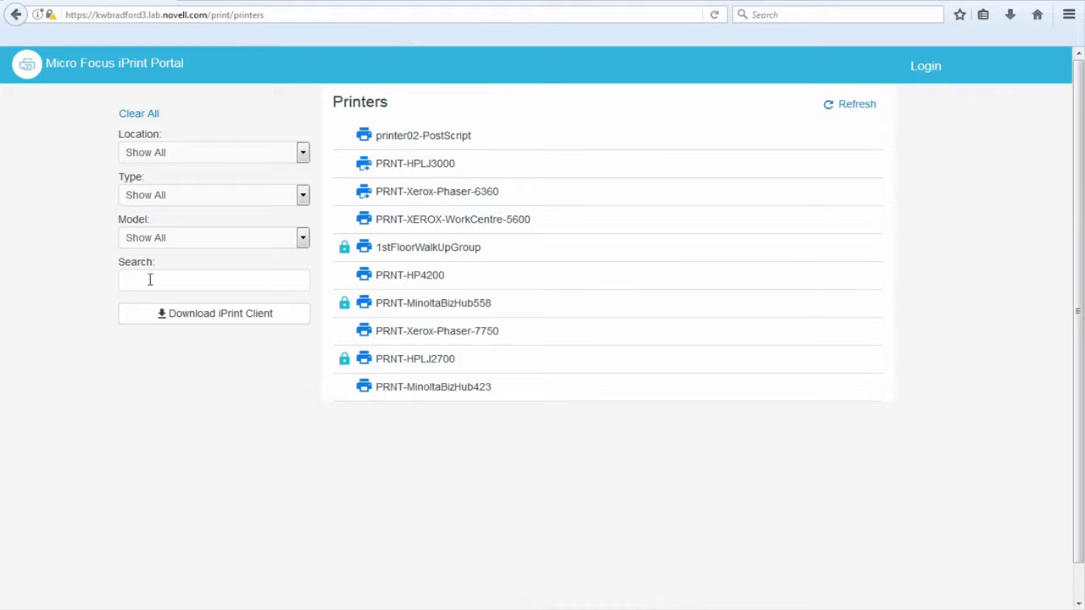
pyautogui.write('BW')
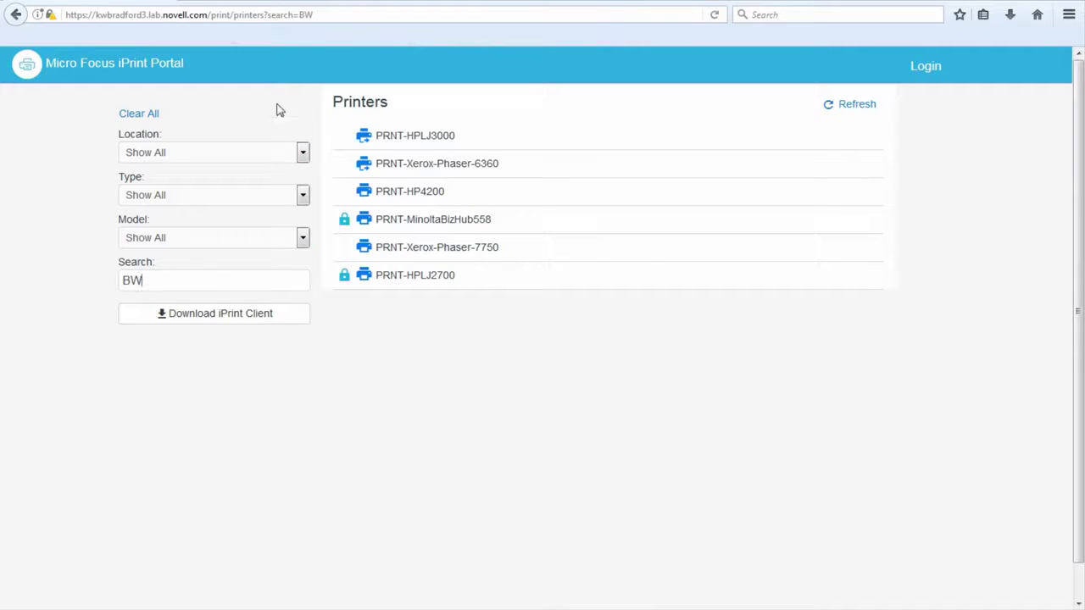
# - Copy the full web address of the "BW" printer search
pyautogui.click(315, 14)
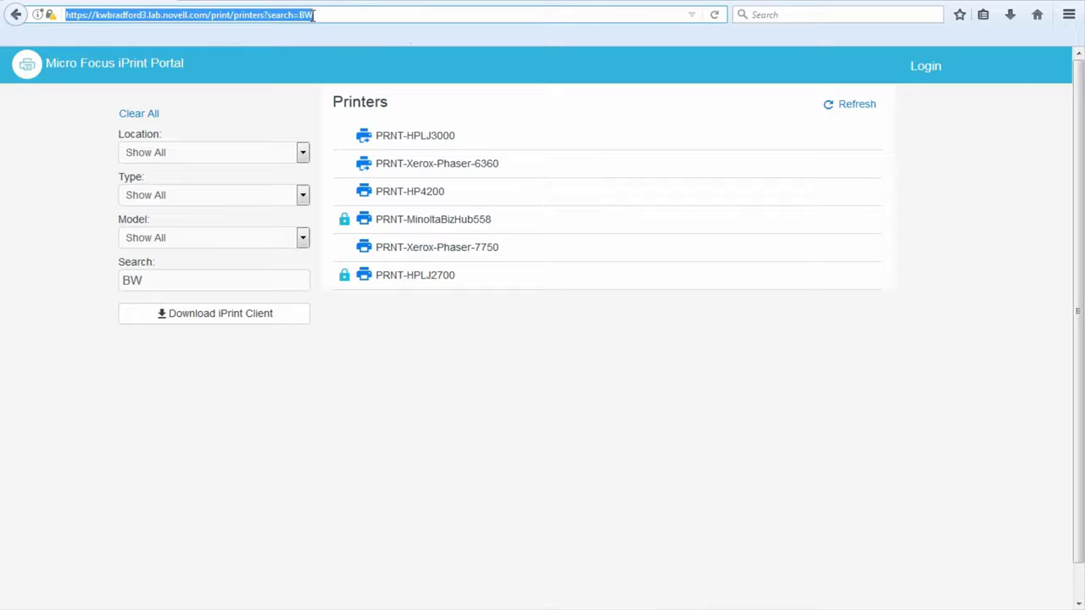
pyautogui.rightClick(293, 14)
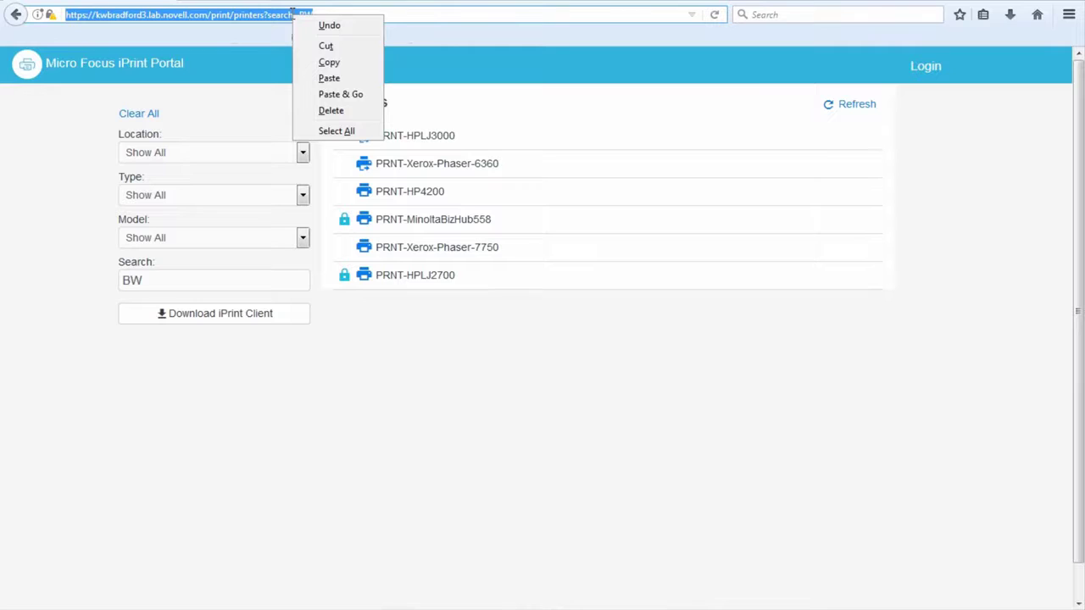
pyautogui.click(332, 65)
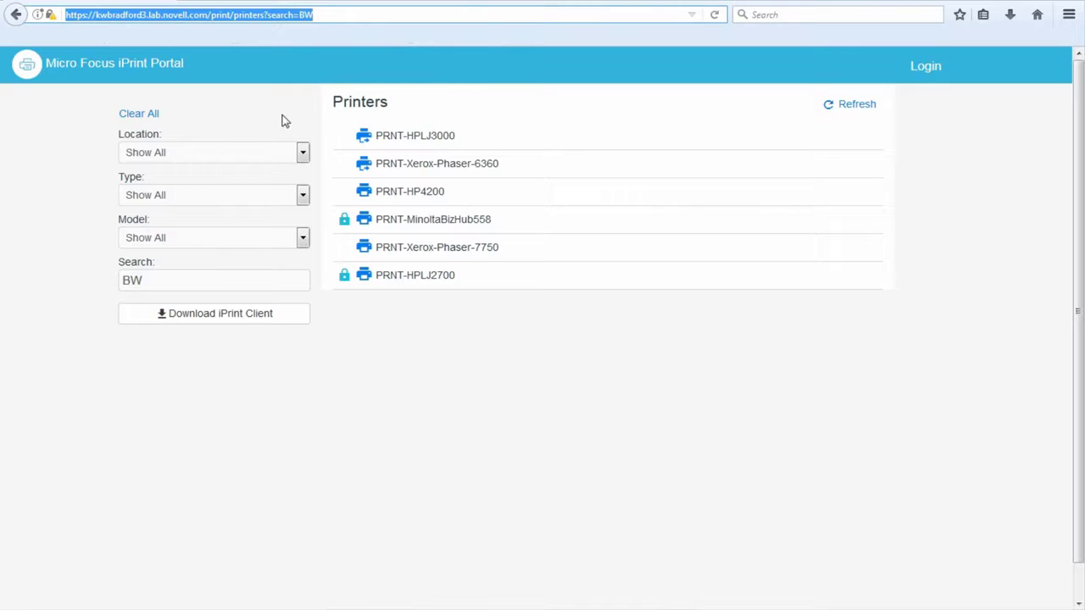
# - Examine the choices offered by the Location, Type and Model printer filters without selecting any of them
pyautogui.click(303, 154)
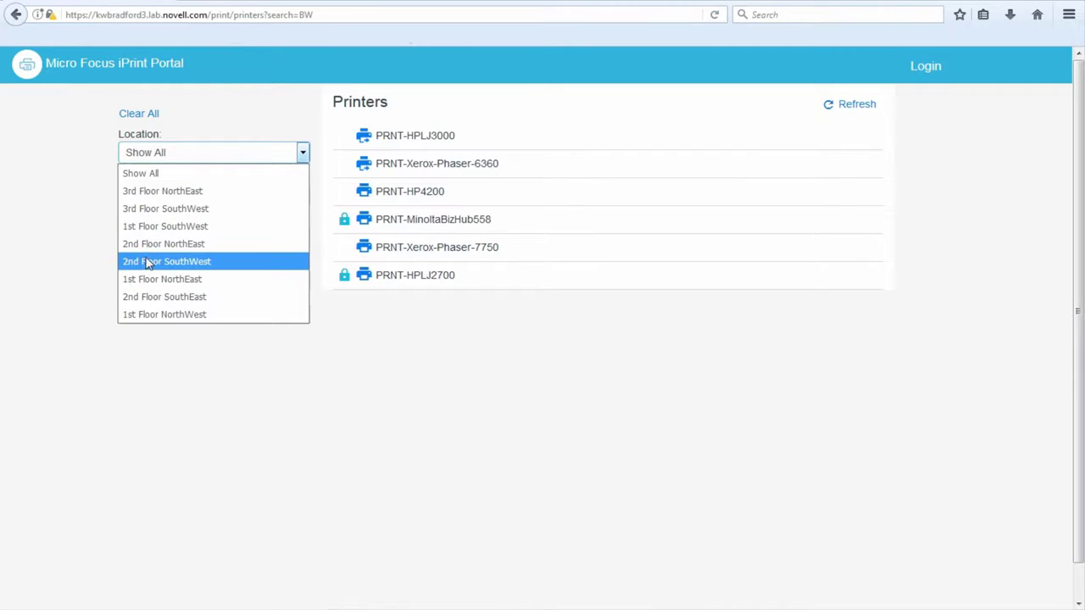
pyautogui.click(17, 218)
pyautogui.click(302, 197)
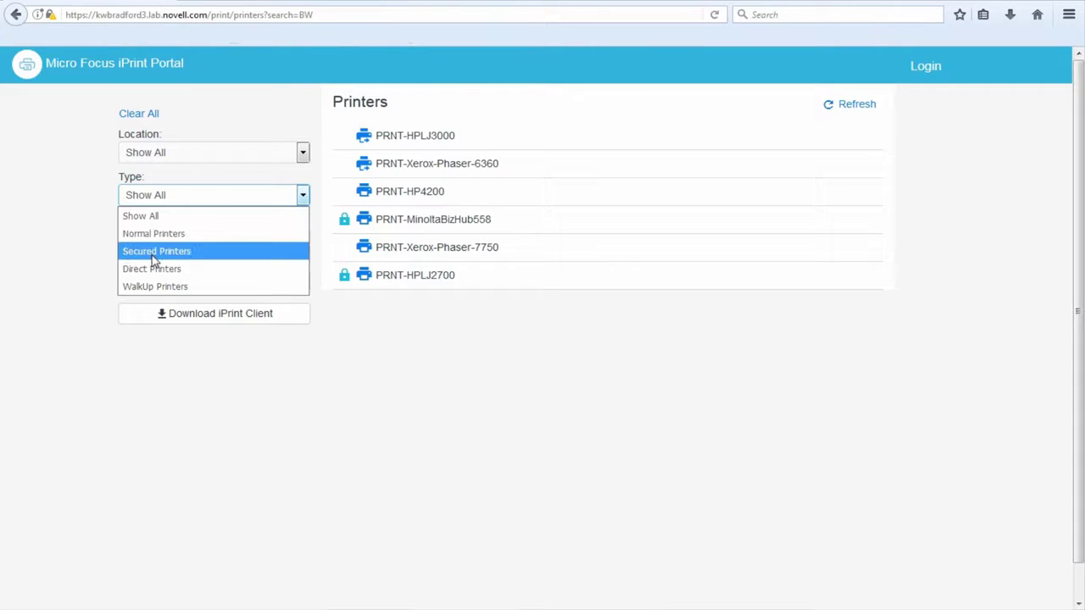
pyautogui.click(61, 216)
pyautogui.click(302, 237)
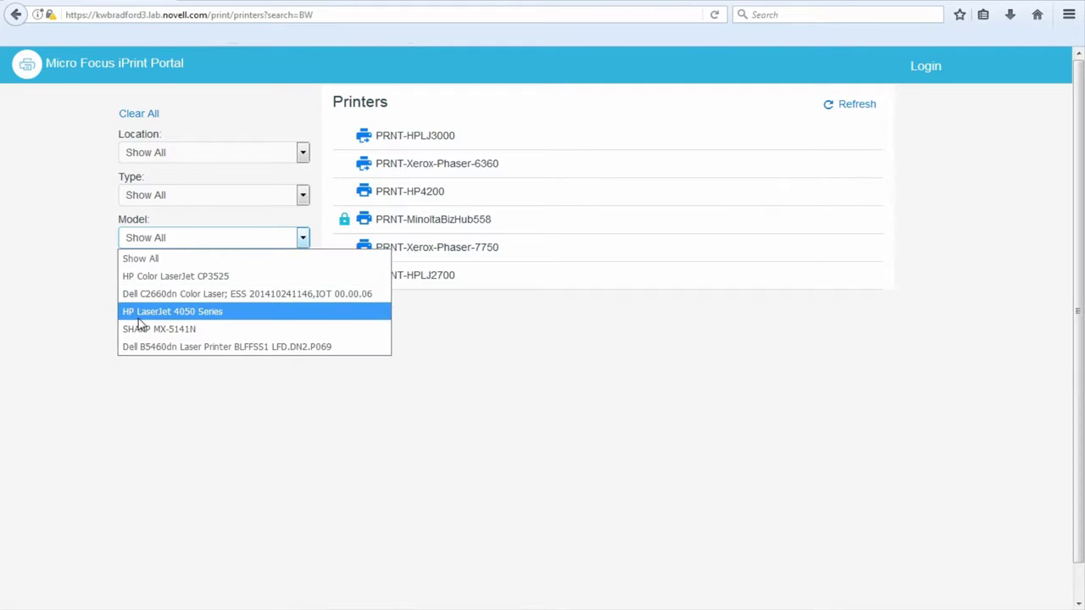
pyautogui.click(42, 251)
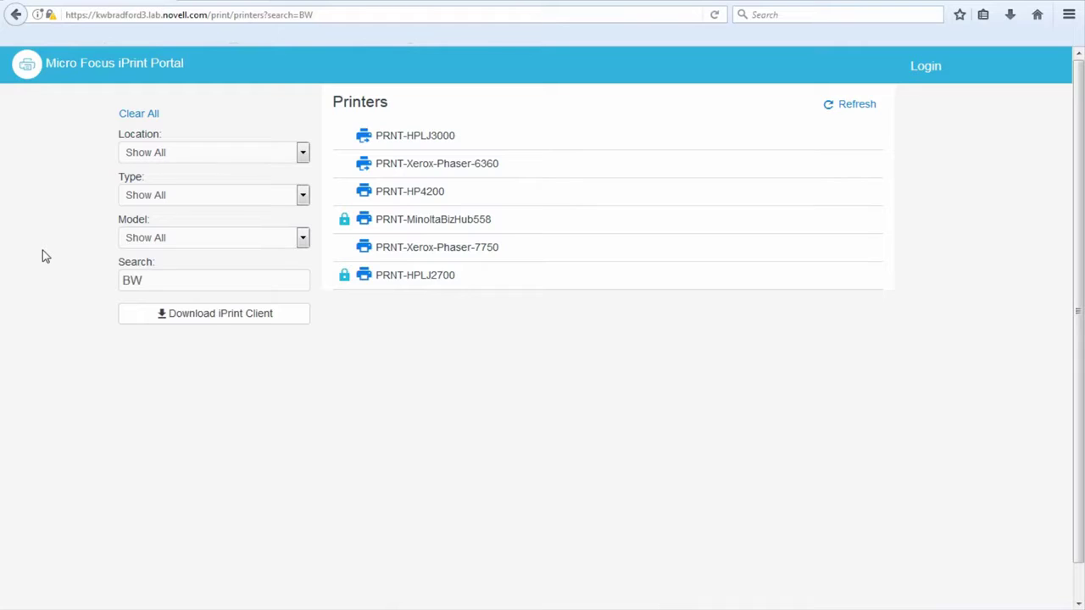